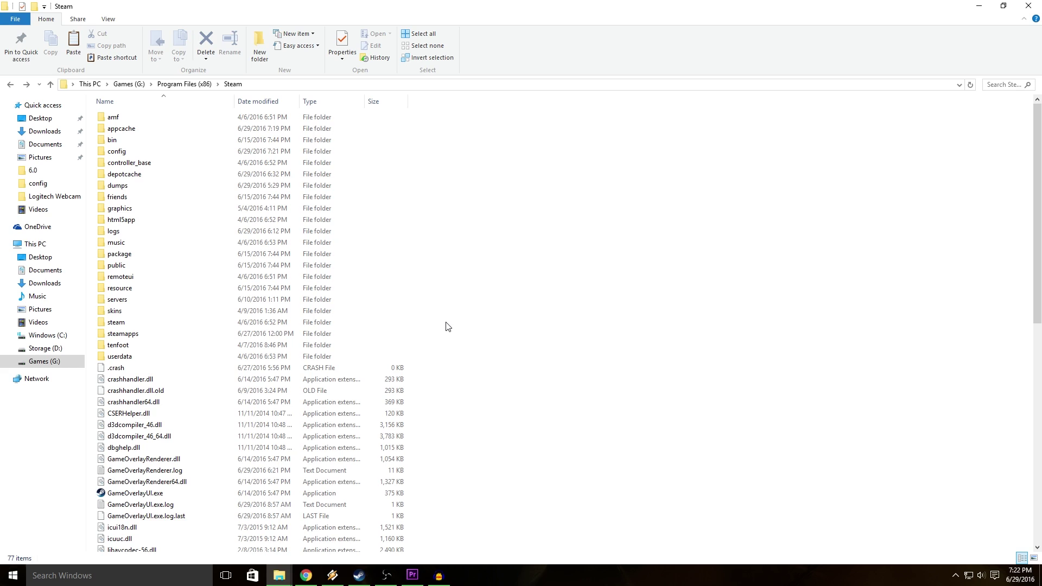
Step: Open Steam's config folder and select the steamvr.vrsettings file
click(272, 86)
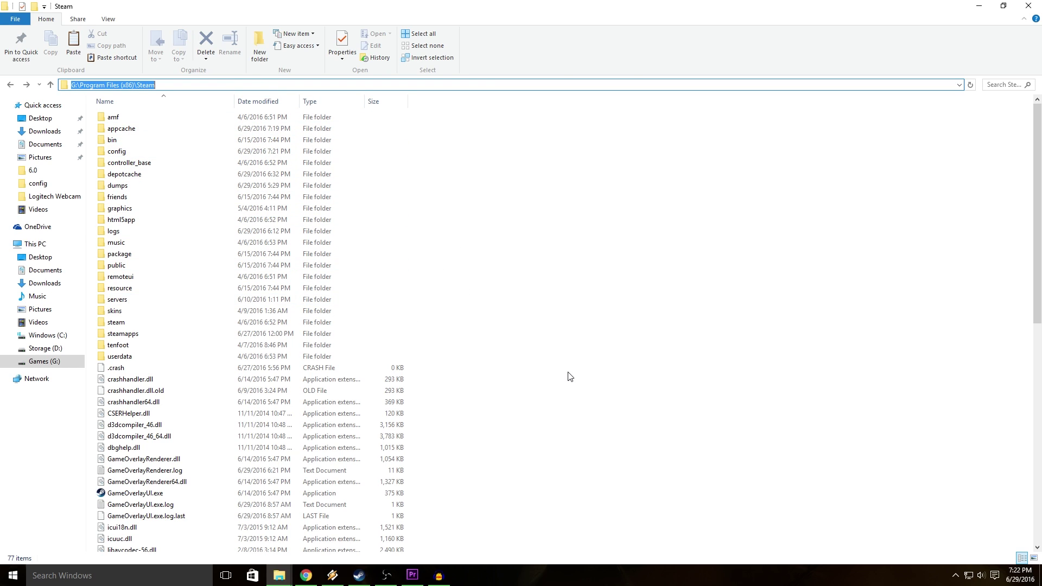
click(591, 353)
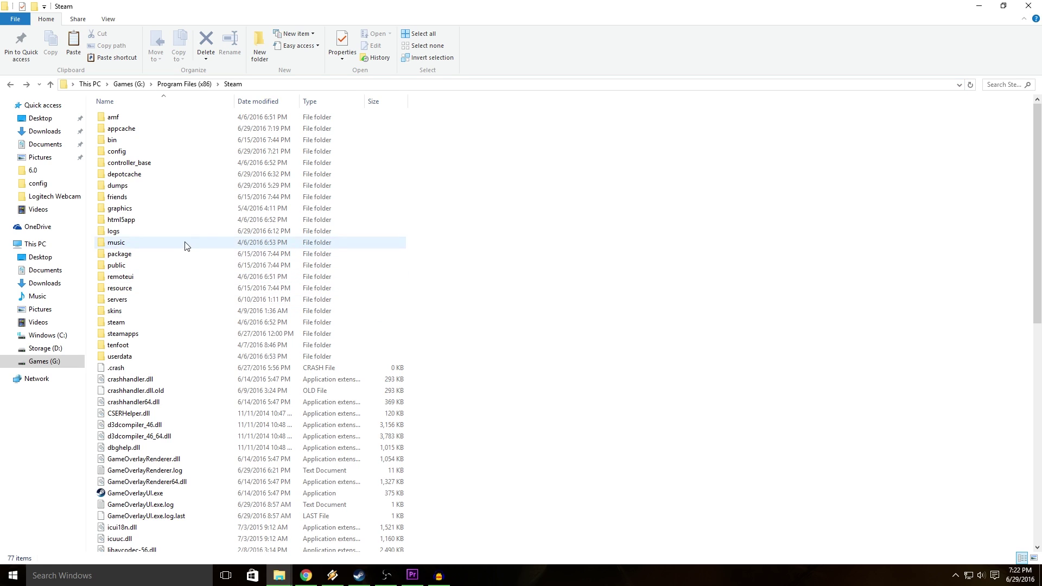
click(103, 155)
double_click(103, 154)
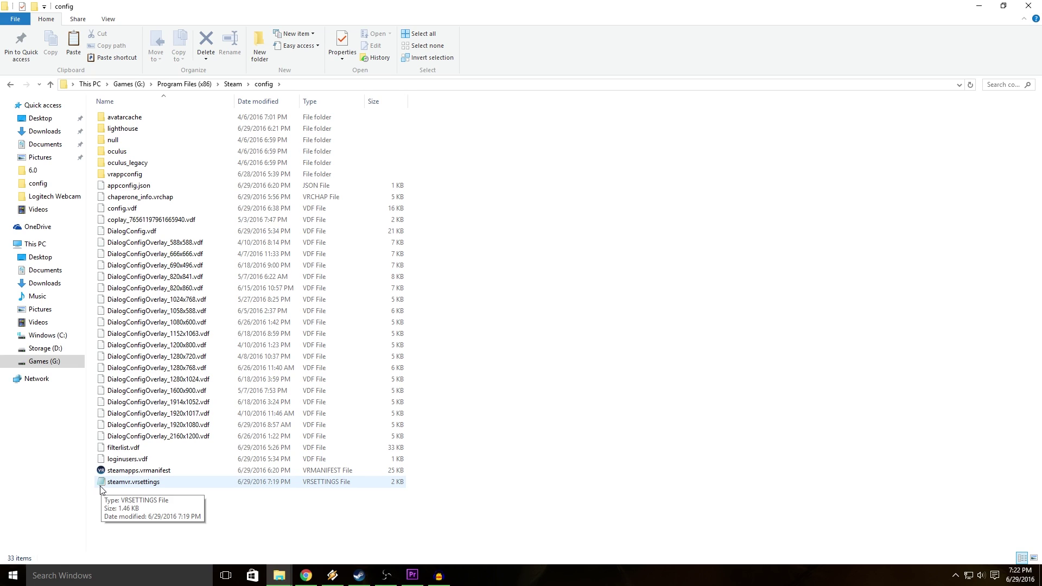
click(128, 485)
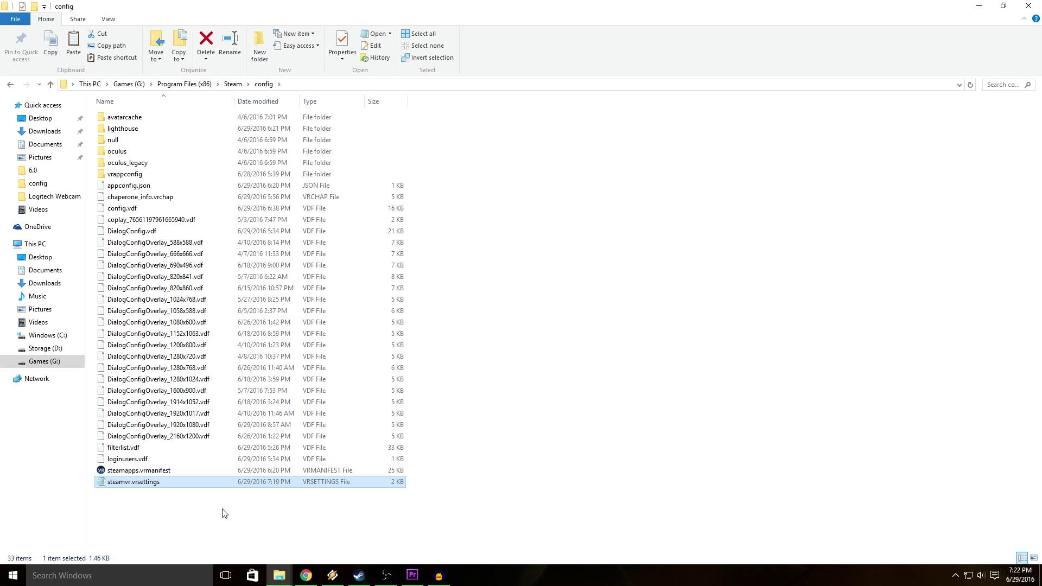
Step: Create a 'backup' folder in config, paste a copy of steamvr.vrsettings into it, and return to config
right_click(108, 513)
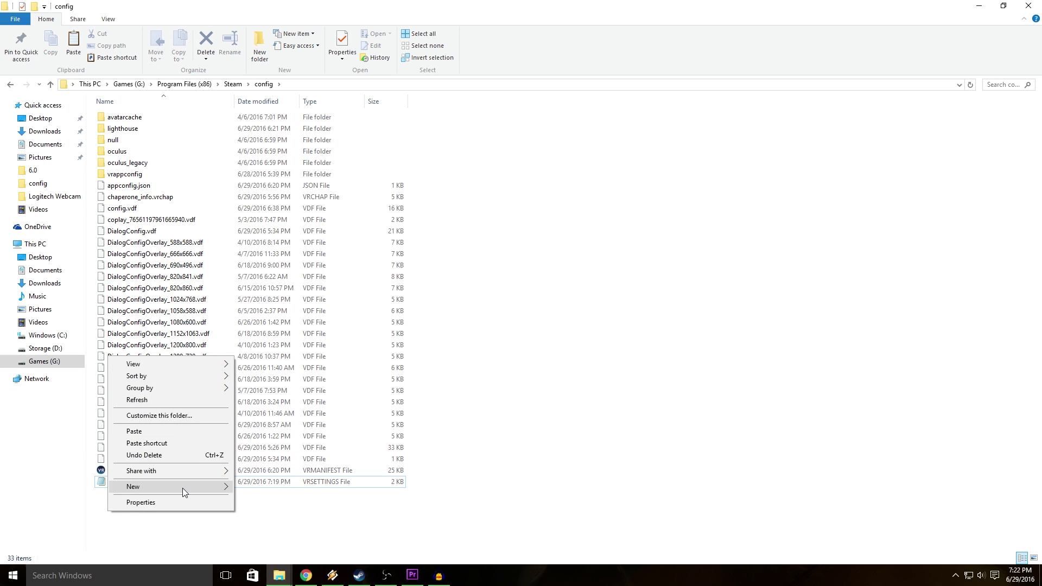
mouse_move(182, 487)
click(298, 488)
text(backup)
key(Return)
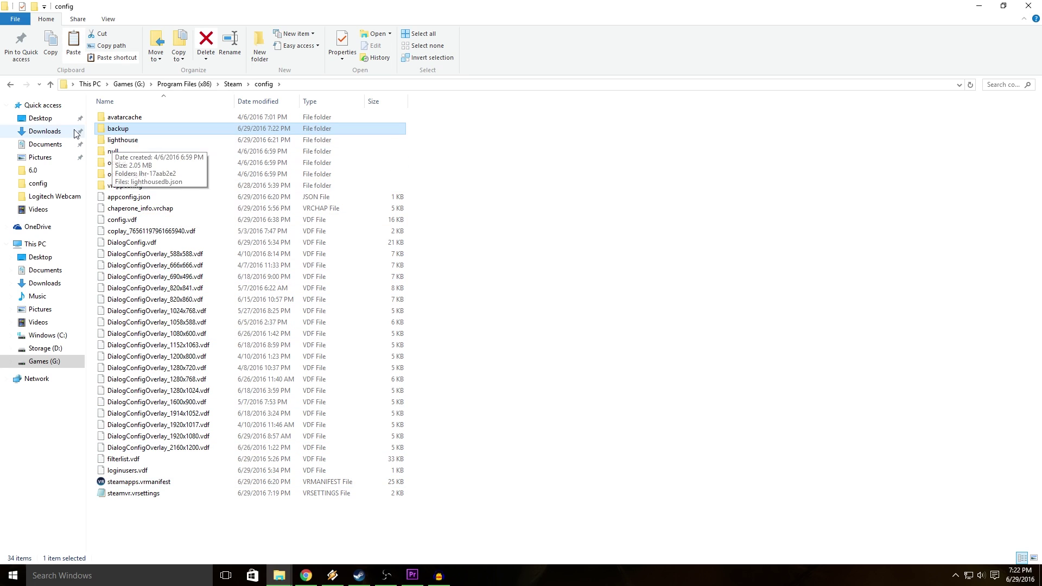
double_click(120, 128)
key(ctrl+v)
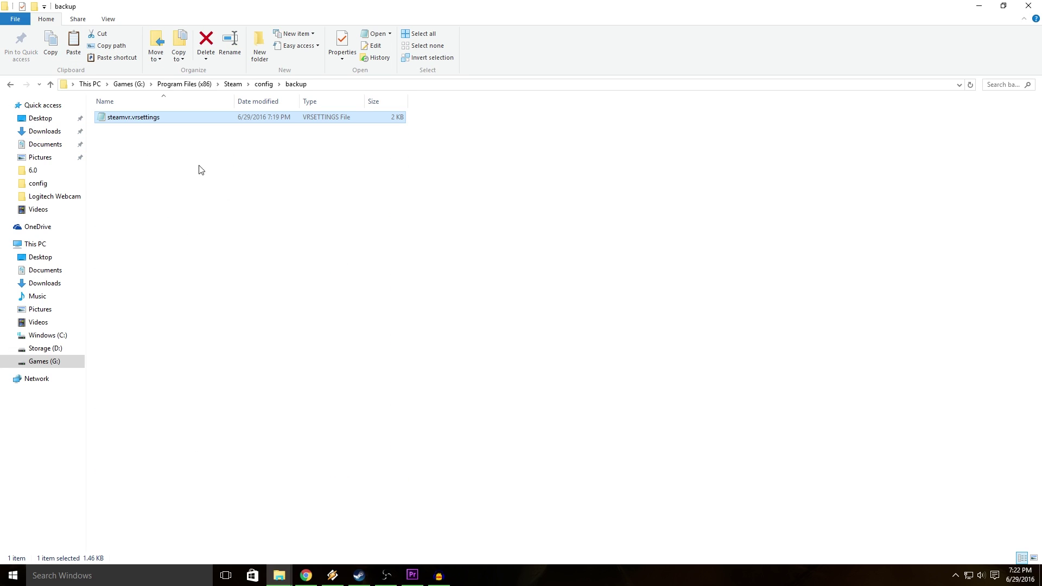
click(10, 86)
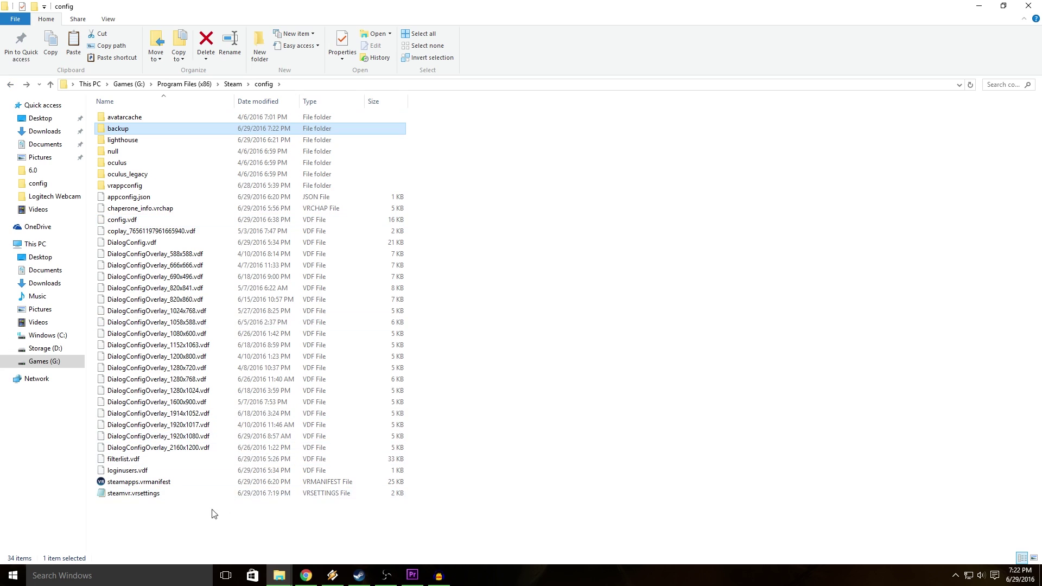
Step: Open steamvr.vrsettings maximized in Notepad and locate the "renderTargetMultiplier" : 1.5 line in the steamvr block
double_click(107, 495)
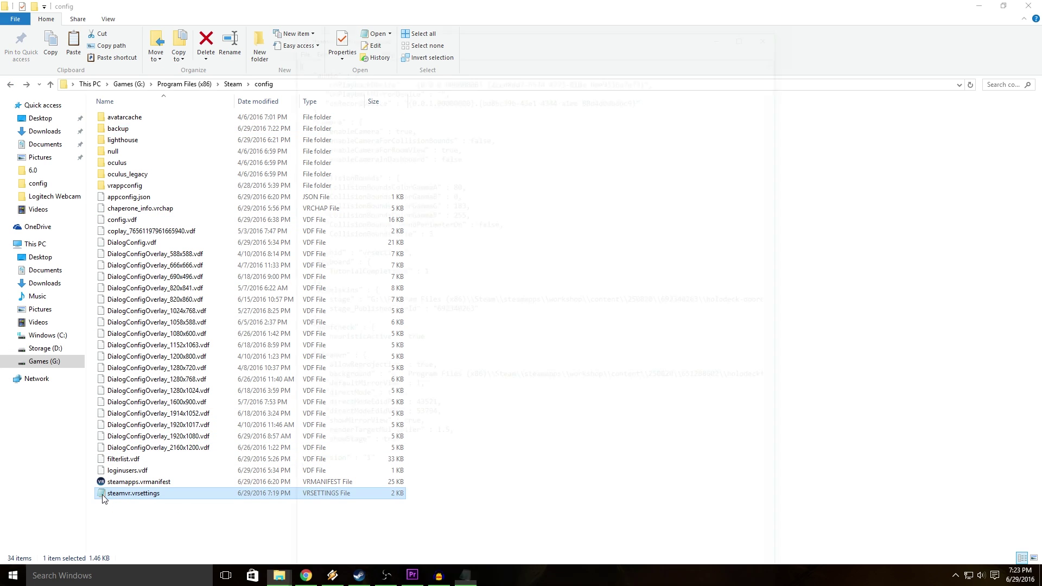
click(750, 28)
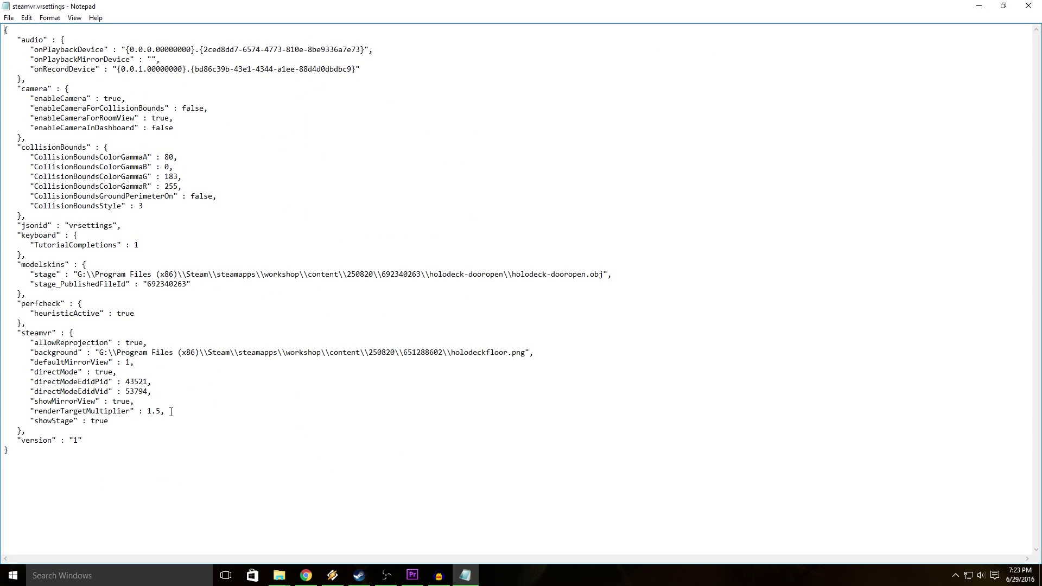
drag(11, 333, 116, 330)
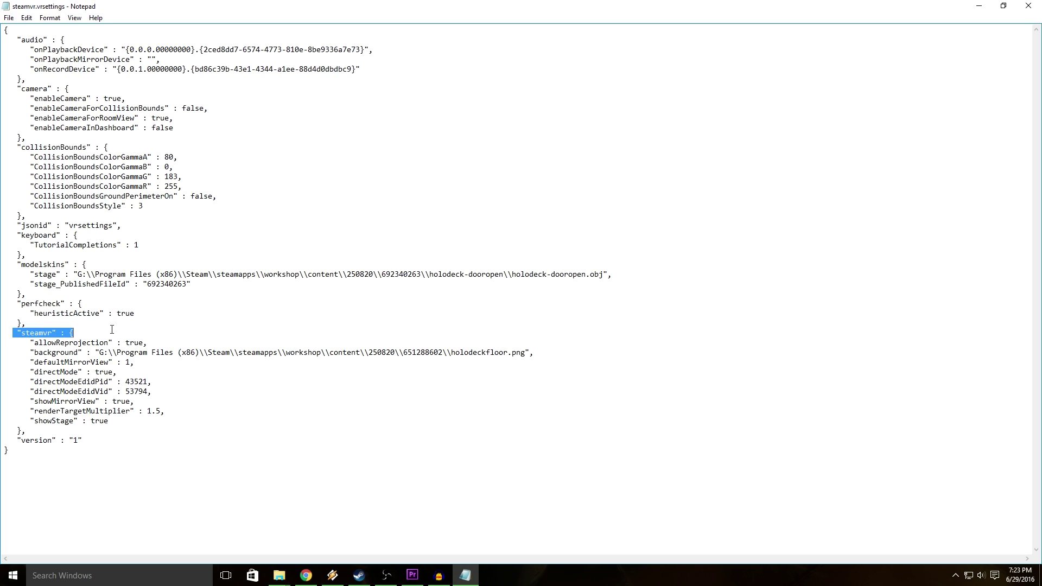
drag(188, 408, 4, 413)
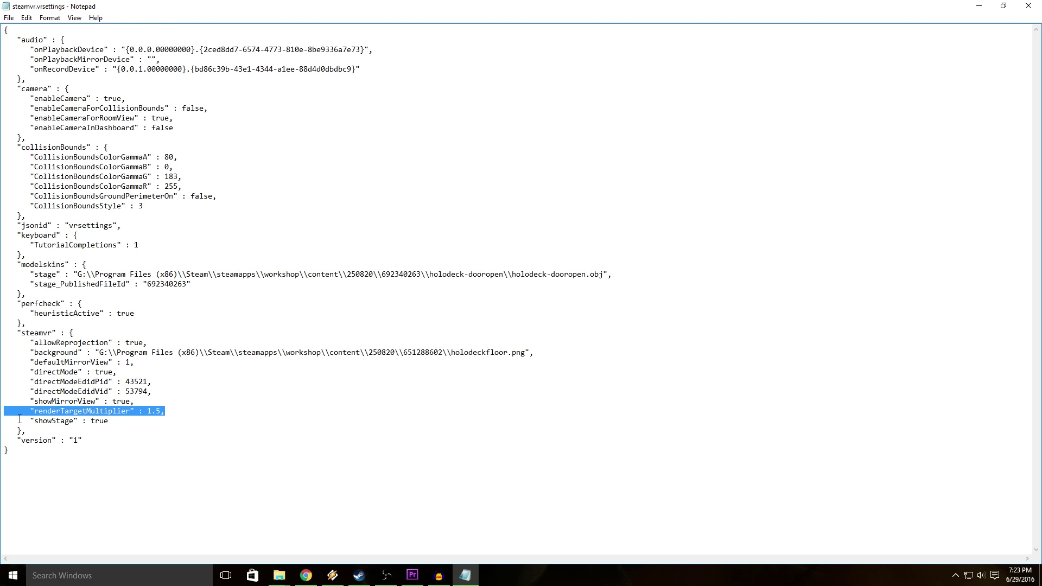
click(144, 412)
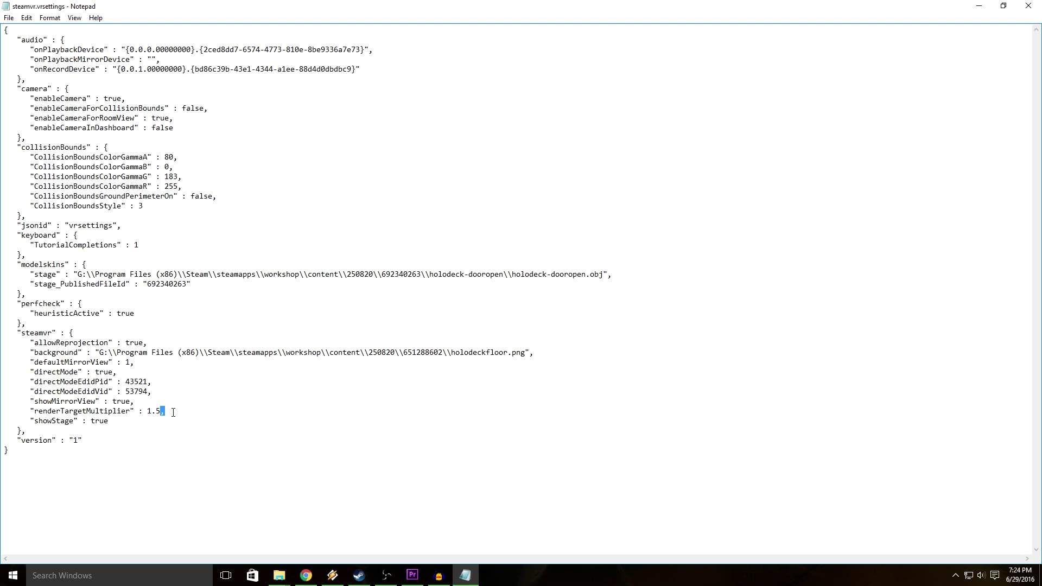
Step: Select the full renderTargetMultiplier : 1.5 line and remove it from the steamvr block
click(161, 426)
drag(109, 421, 4, 421)
drag(111, 421, 2, 428)
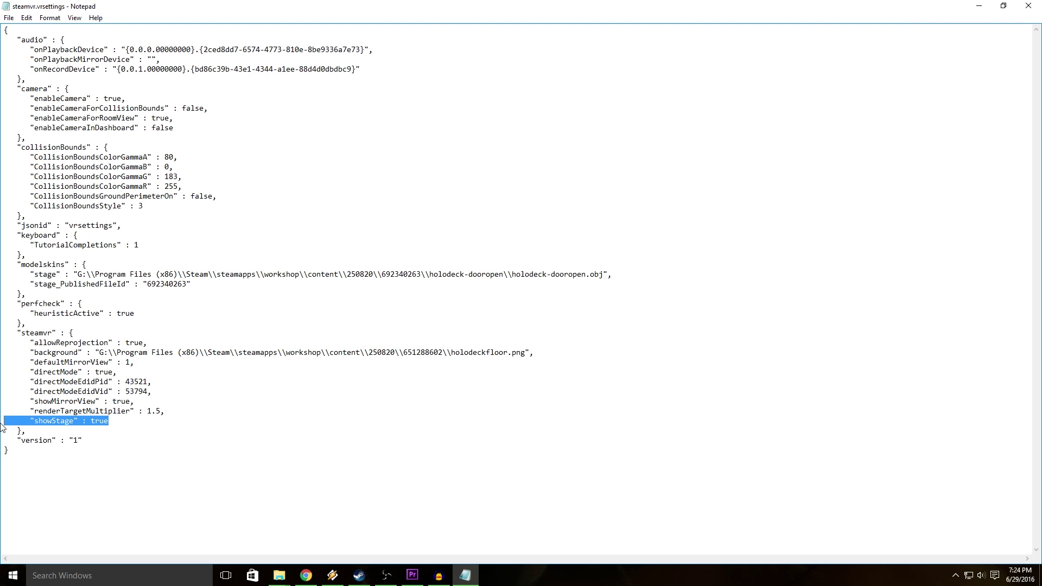
click(115, 425)
drag(193, 408, 31, 408)
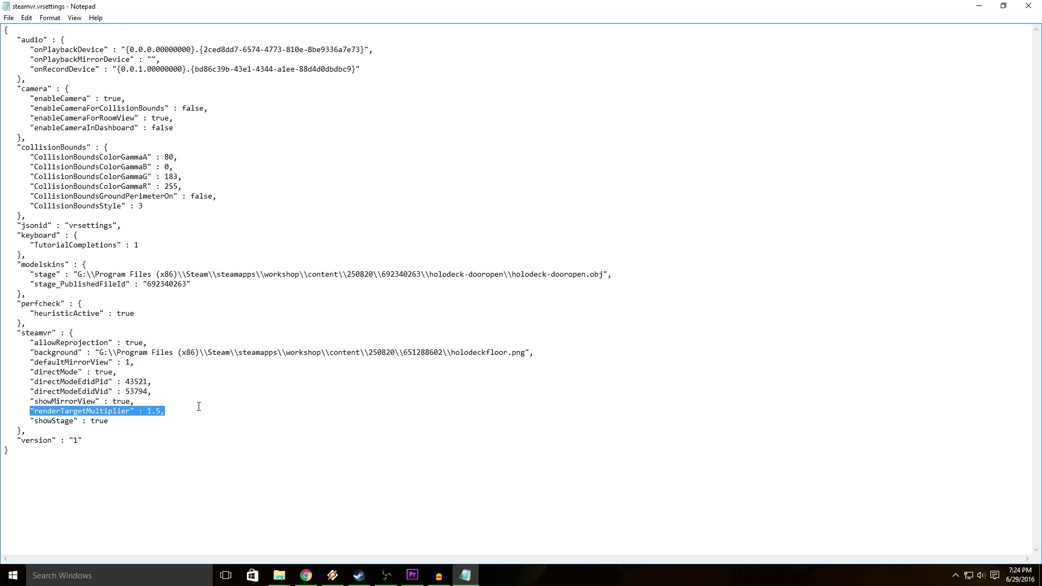
click(180, 412)
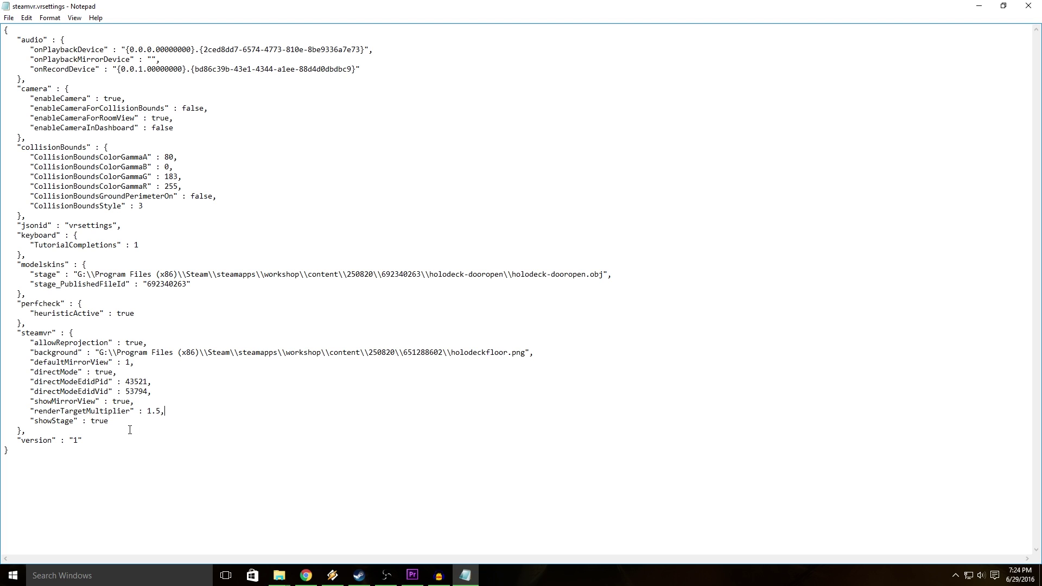
drag(182, 413, 31, 414)
click(195, 419)
drag(186, 412, 4, 415)
key(ctrl+c)
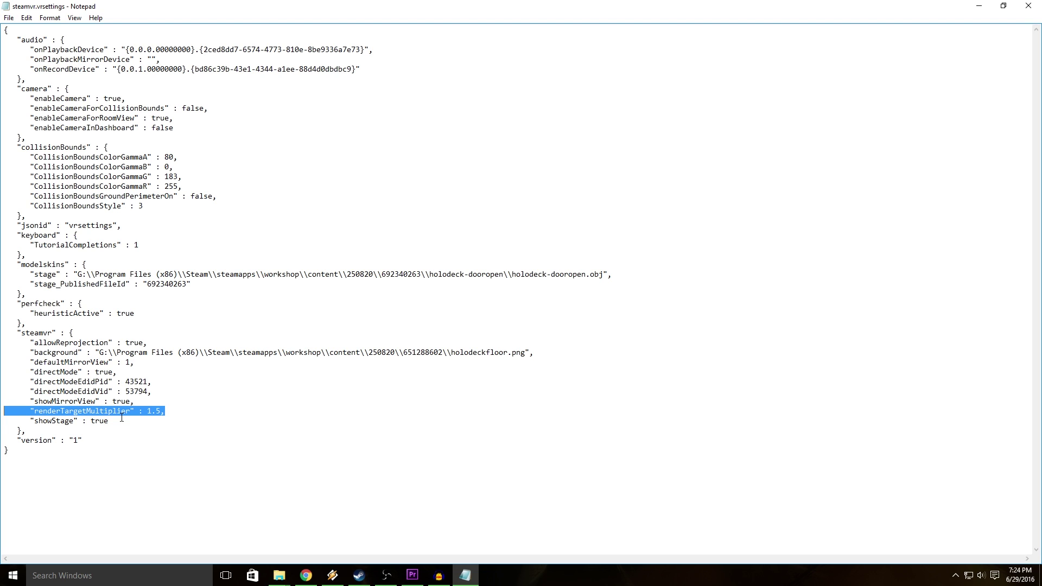
key(Delete)
Step: Paste the renderTargetMultiplier line after "showStage" : true and drop its trailing comma
click(159, 392)
click(160, 401)
key(Delete)
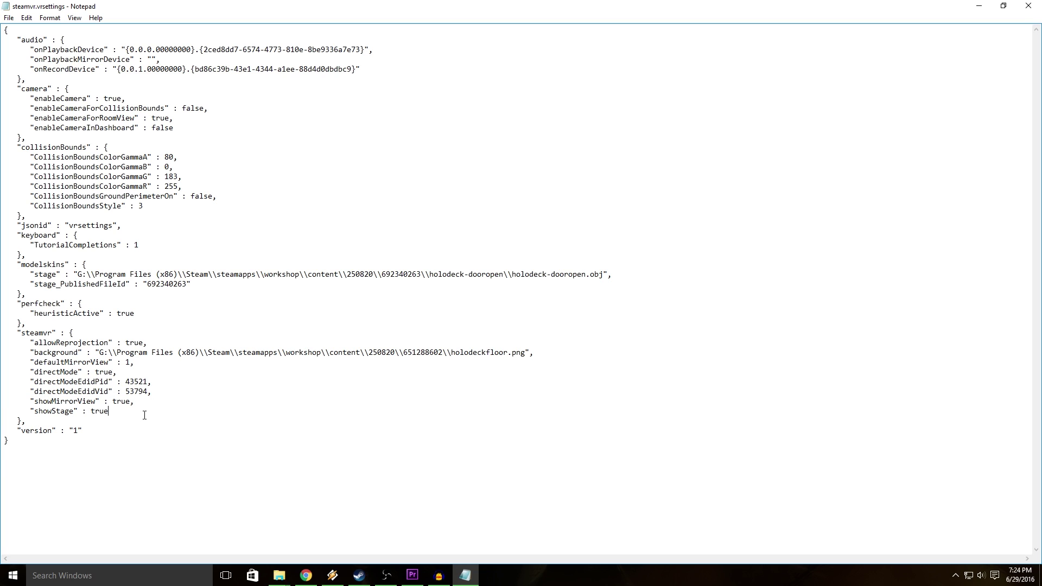
key(Return)
key(ctrl+v)
key(BackSpace)
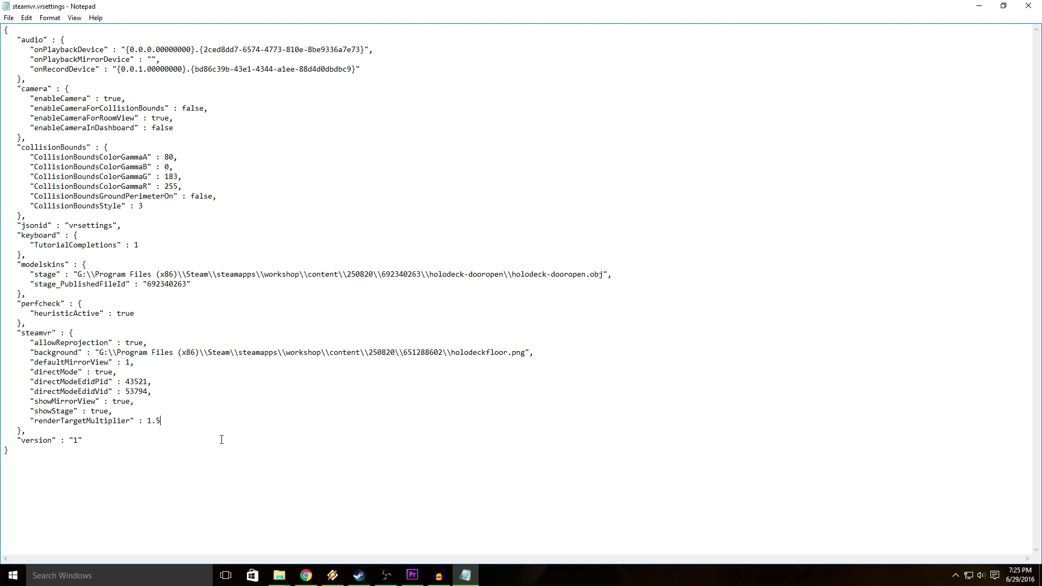
Step: Move the renderTargetMultiplier : 1.5 line above showStage with a trailing comma, leaving showStage last
key(shift+Down)
key(shift+Up)
key(shift+Home)
key(ctrl+c)
key(Delete)
key(BackSpace)
key(BackSpace)
key(Home)
key(Return)
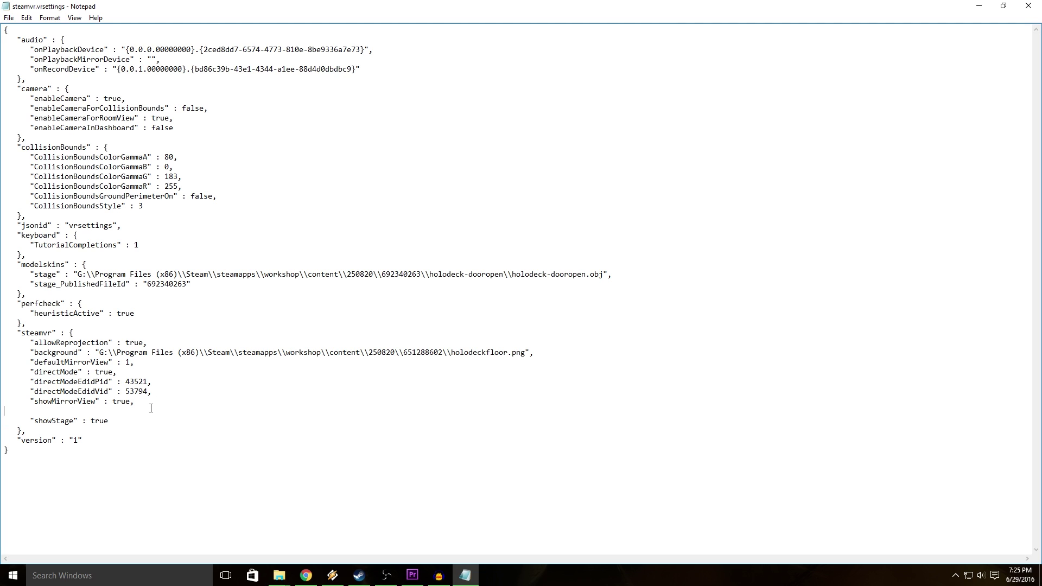
key(ctrl+v)
text(,)
key(Down)
Step: Save steamvr.vrsettings from the File menu
key(alt+f)
key(Down)
key(Down)
key(Return)
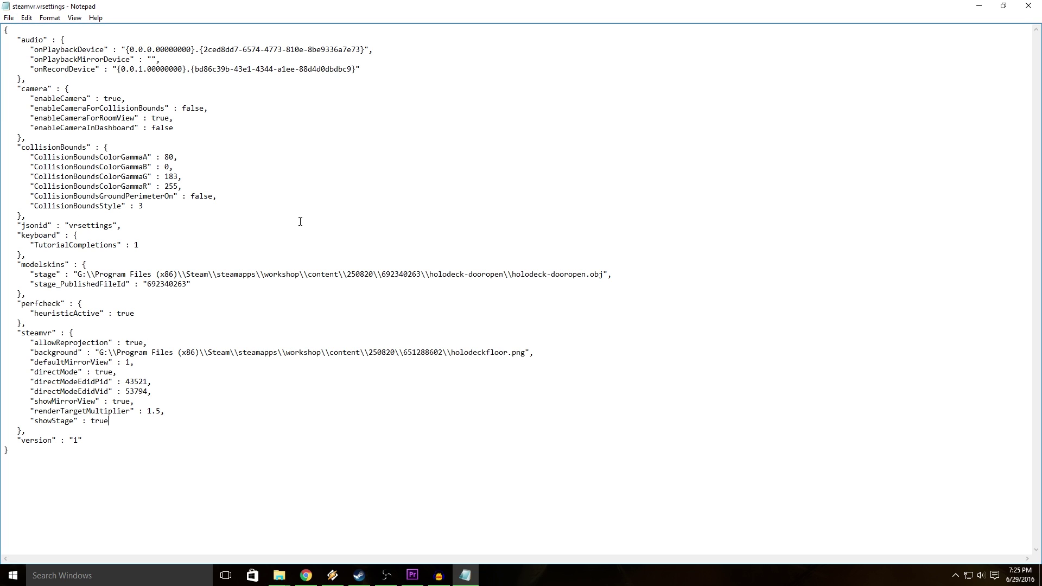